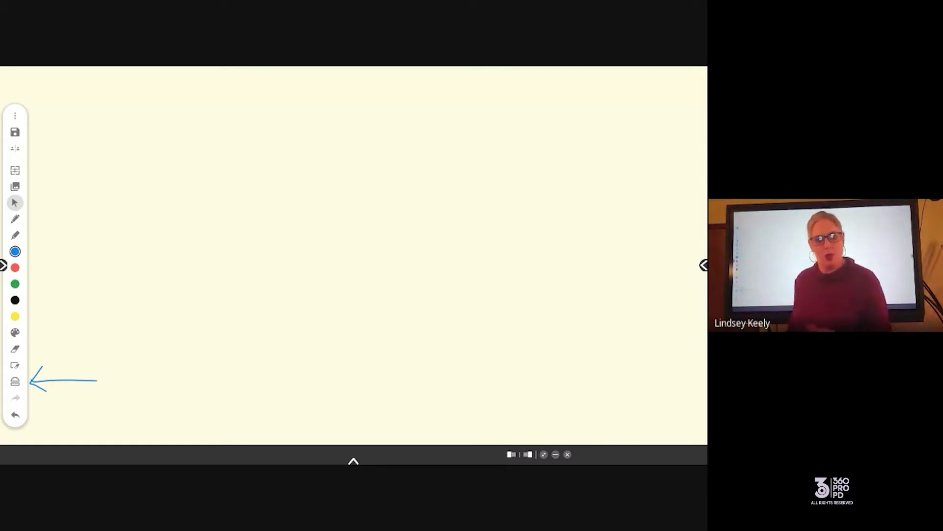
Step: Place a ruler on the canvas, lengthen it to about 24 units on its scale and level it at 0°
click(15, 382)
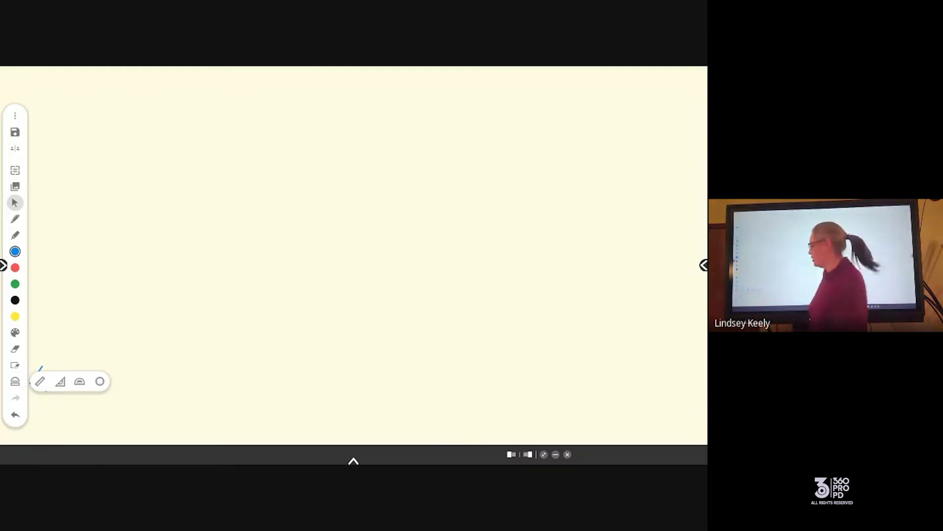
click(40, 381)
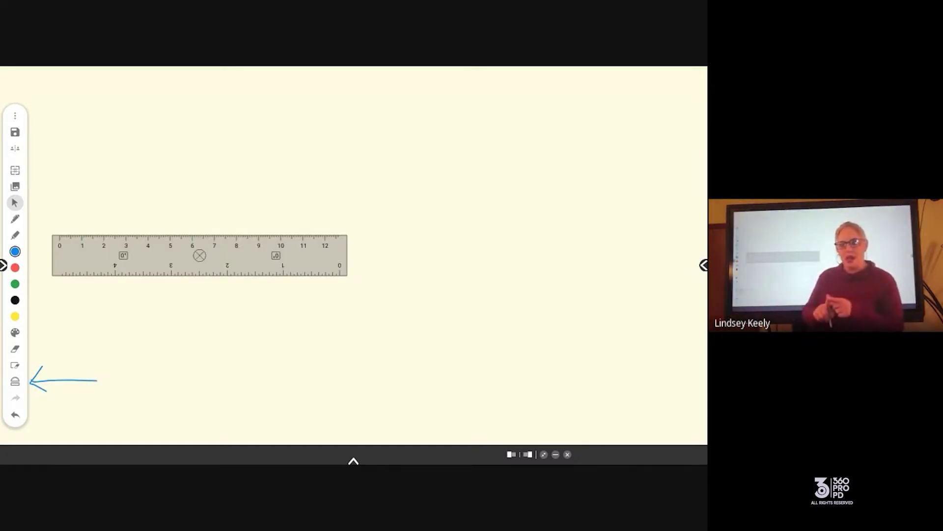
drag(339, 255, 485, 277)
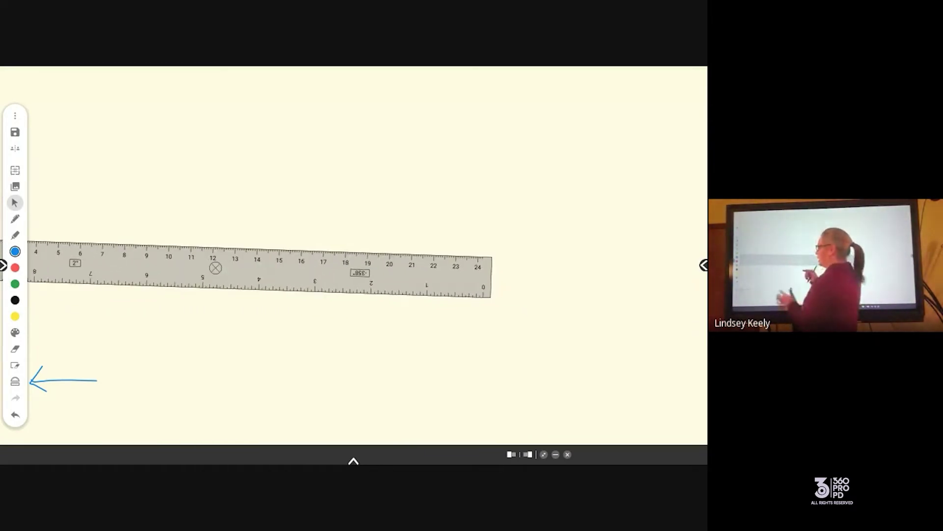
drag(158, 265, 155, 269)
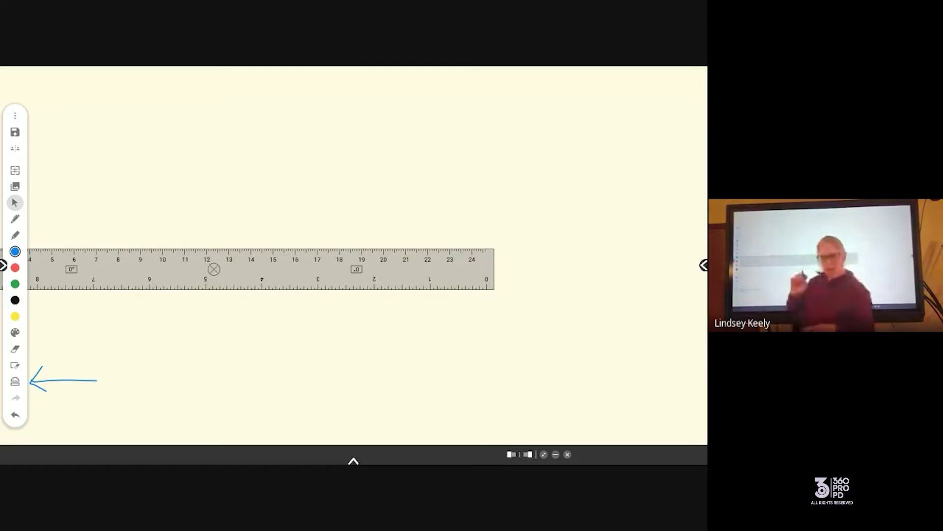
Step: Draw a straight blue line about 8 units long along the ruler's upper edge and remove the ruler
drag(80, 249, 264, 249)
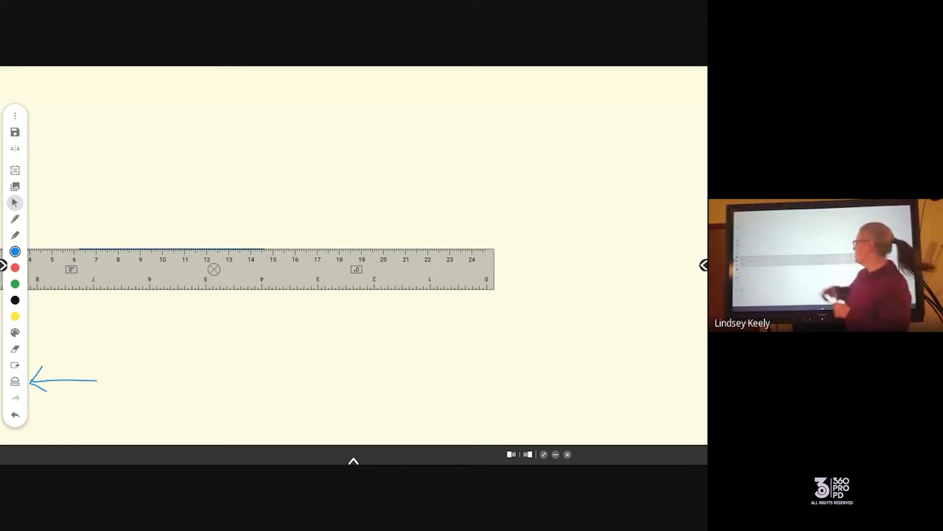
drag(225, 269, 349, 288)
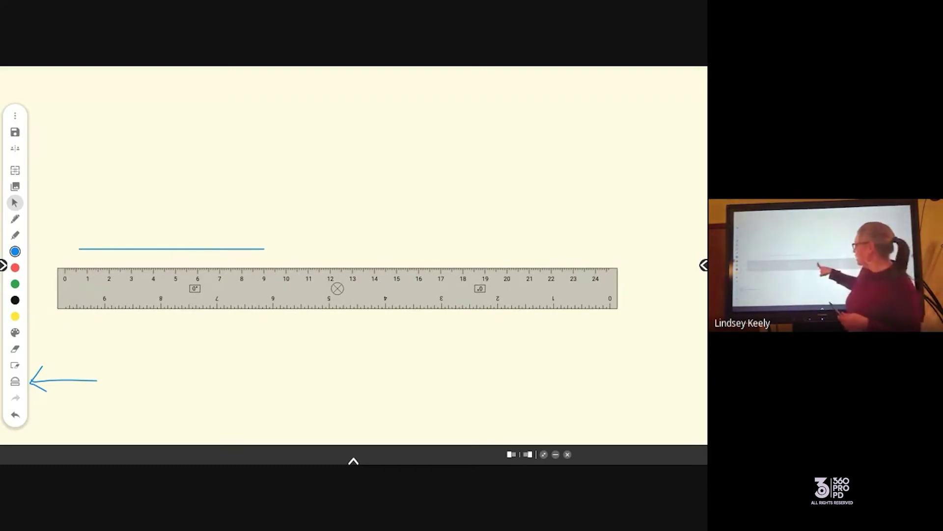
click(338, 288)
Step: Place the set square, tilt it slightly clockwise, draw a short blue line along its lower-right edge and remove it
click(15, 381)
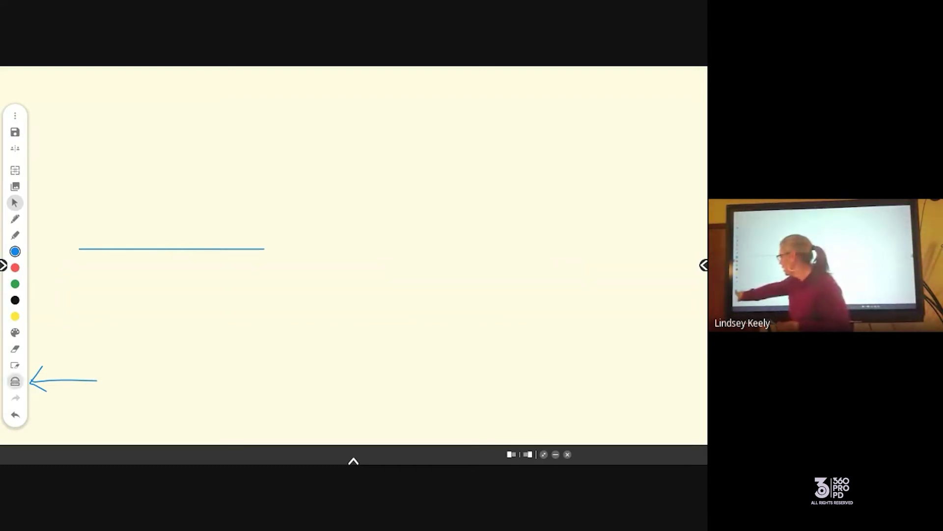
click(60, 381)
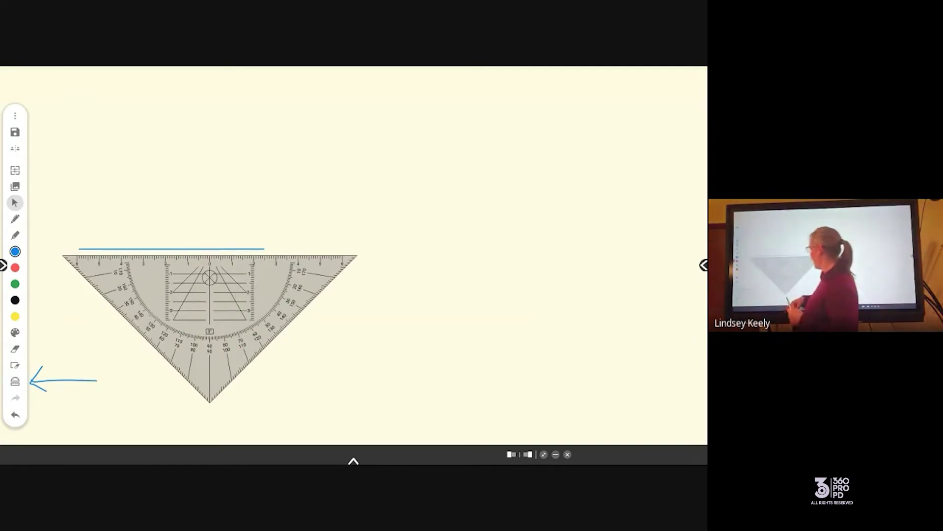
mouse_move(274, 287)
mouse_down()
mouse_move(274, 223)
mouse_move(238, 191)
mouse_move(273, 227)
mouse_move(262, 302)
mouse_move(278, 275)
mouse_move(269, 294)
mouse_up()
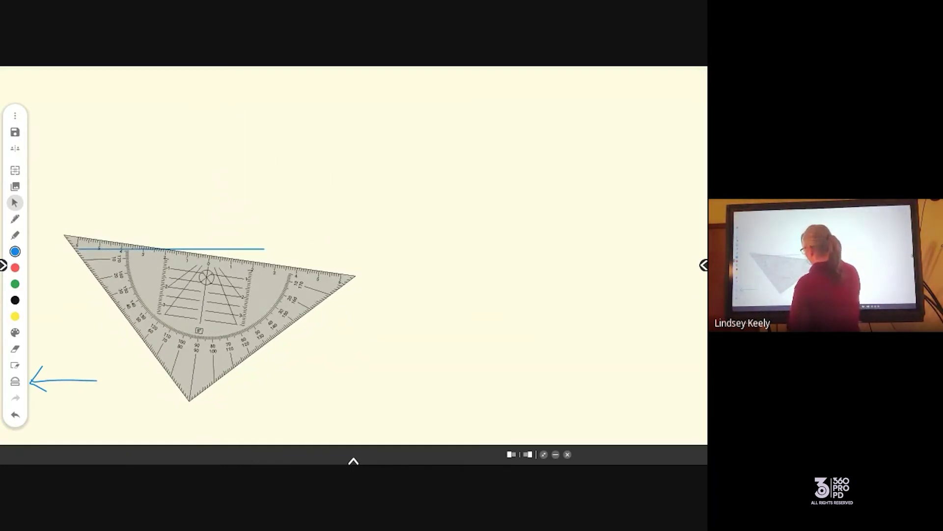
drag(264, 345, 316, 308)
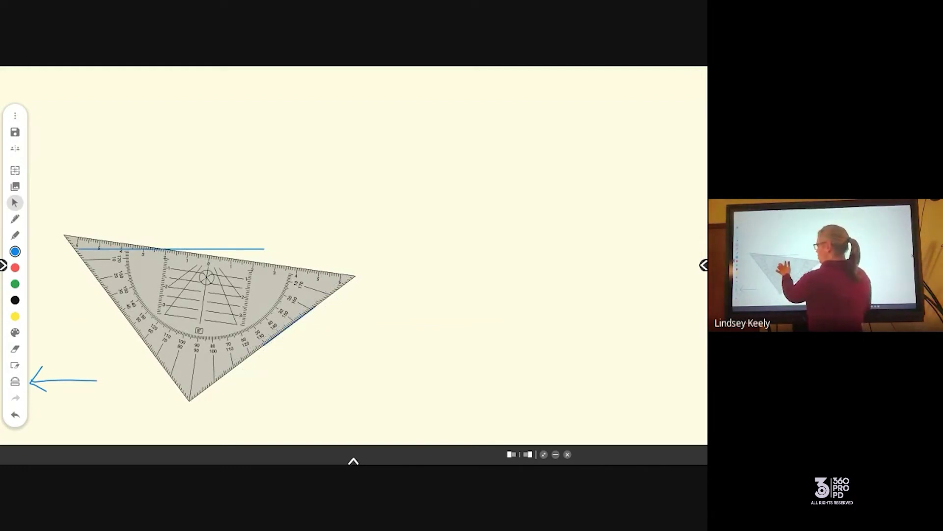
double_click(194, 294)
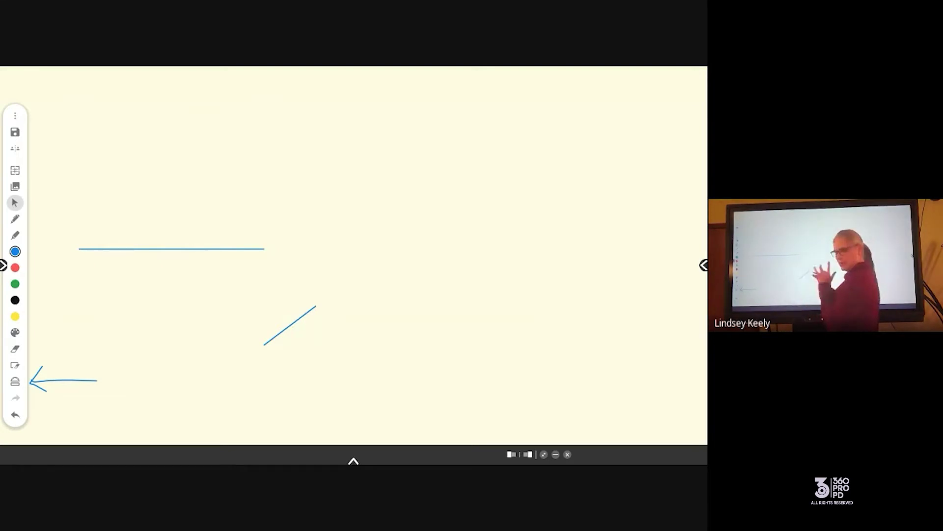
Step: Place the half-circle protractor to the upper right of the lines and draw a filled blue sector of about 30° with it
click(15, 382)
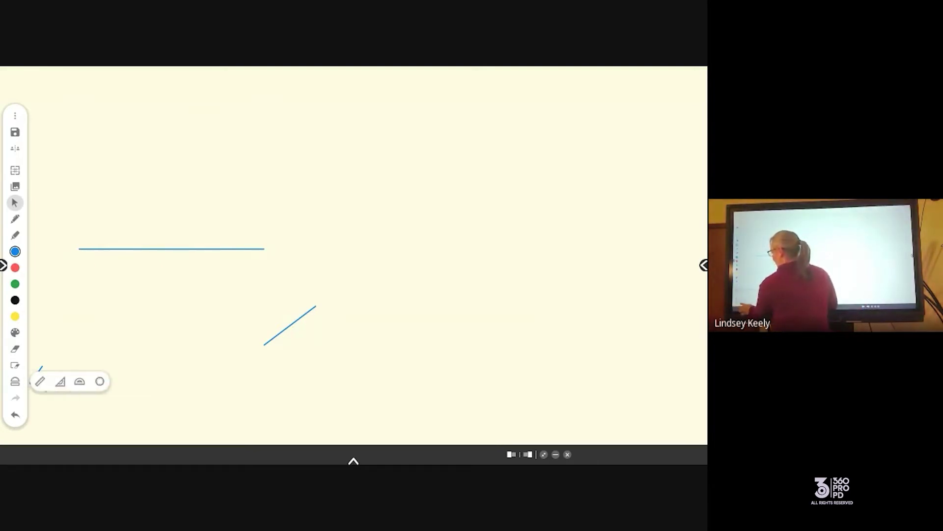
click(79, 381)
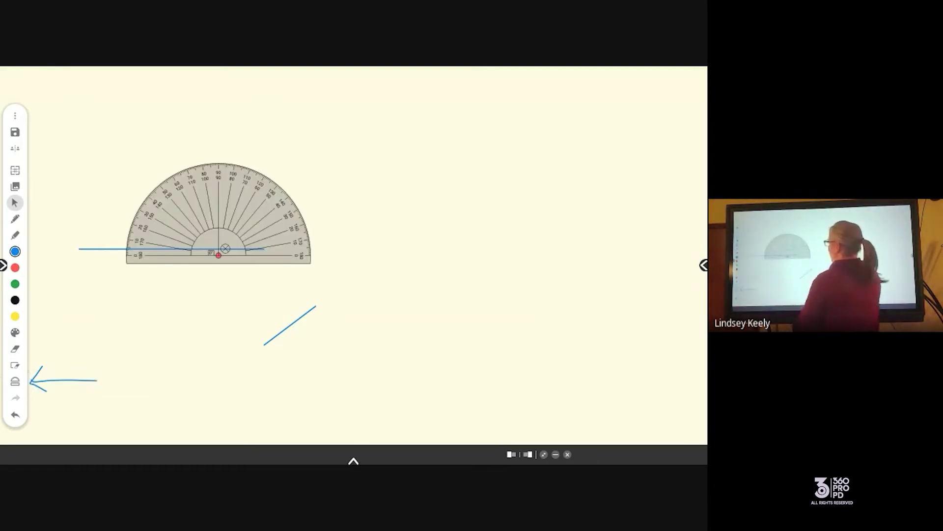
drag(219, 226, 384, 189)
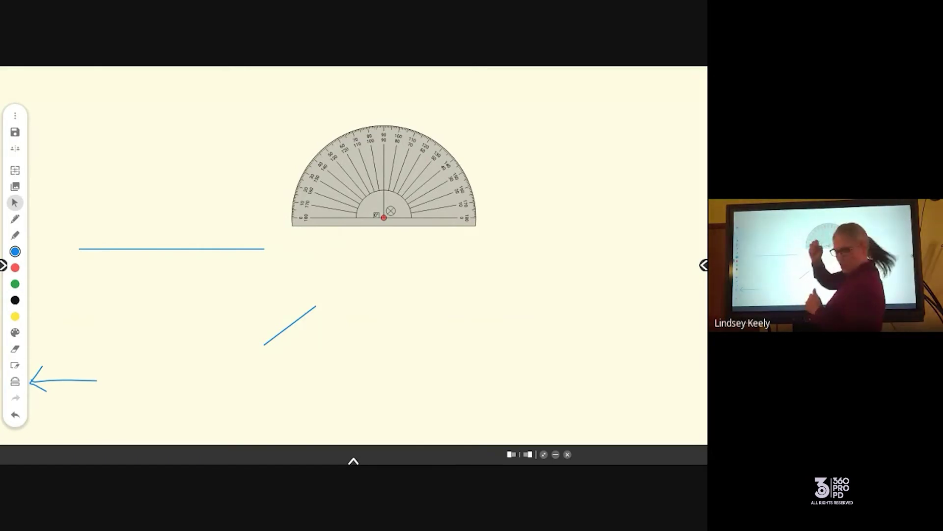
drag(291, 219, 306, 171)
Step: Switch the half-circle protractor to its line mode and draw an angle of about 30° with two blue rays beside the sector
drag(373, 181, 448, 145)
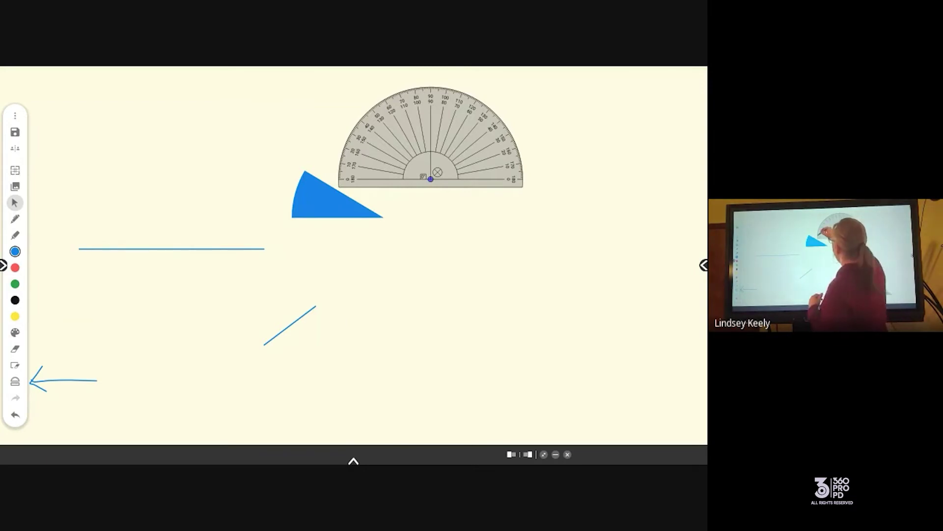
click(339, 177)
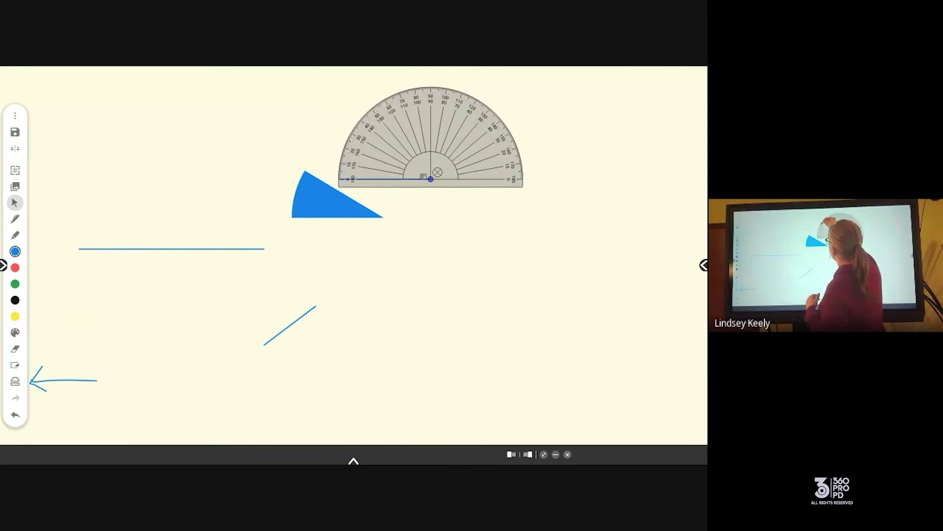
click(351, 133)
drag(442, 147, 560, 181)
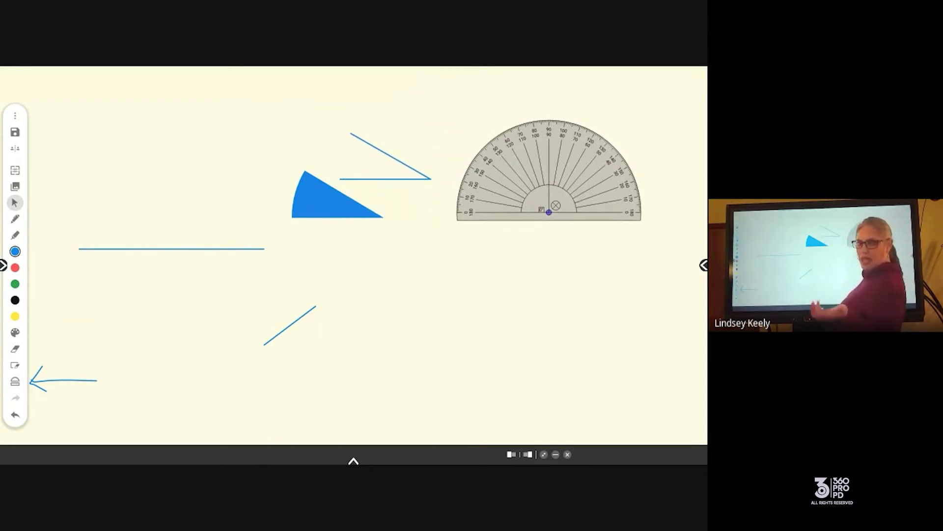
Step: Draw an arc across both rays of the angle with the protractor's arc mode and remove the protractor
drag(549, 212, 492, 204)
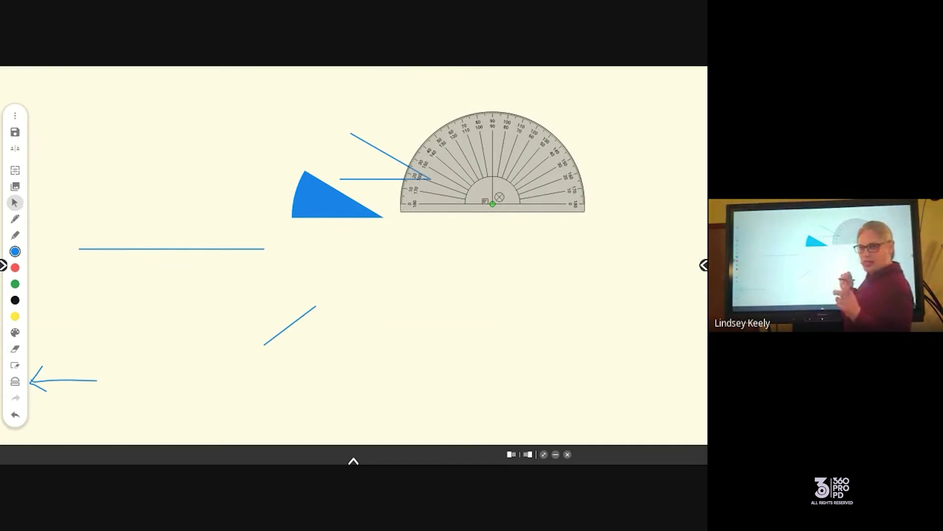
mouse_move(416, 153)
mouse_down()
mouse_move(403, 183)
mouse_move(418, 149)
mouse_up()
drag(492, 192, 526, 219)
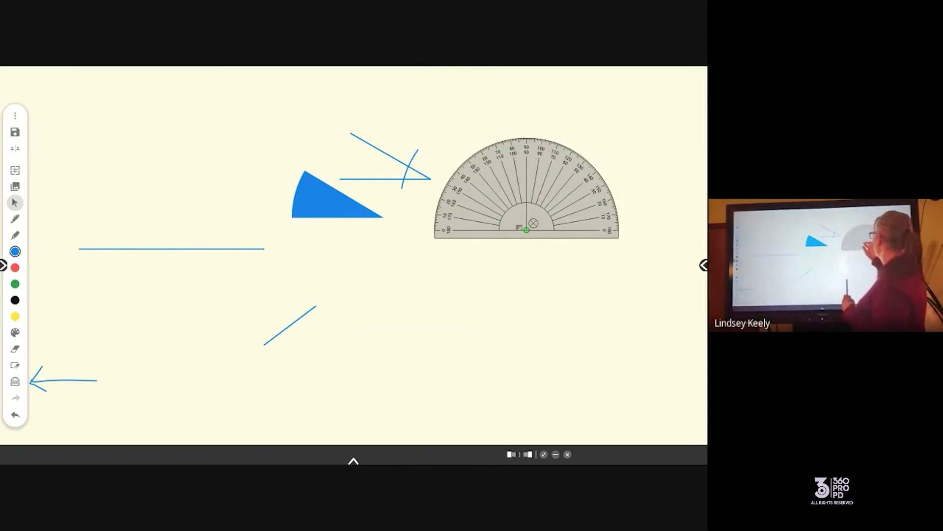
mouse_move(533, 214)
mouse_down()
mouse_move(530, 243)
mouse_move(533, 225)
mouse_up()
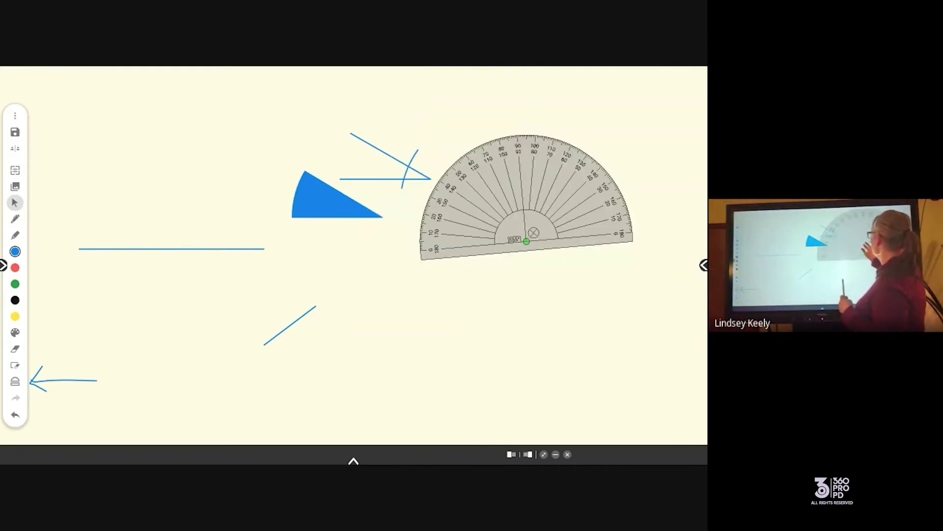
click(534, 232)
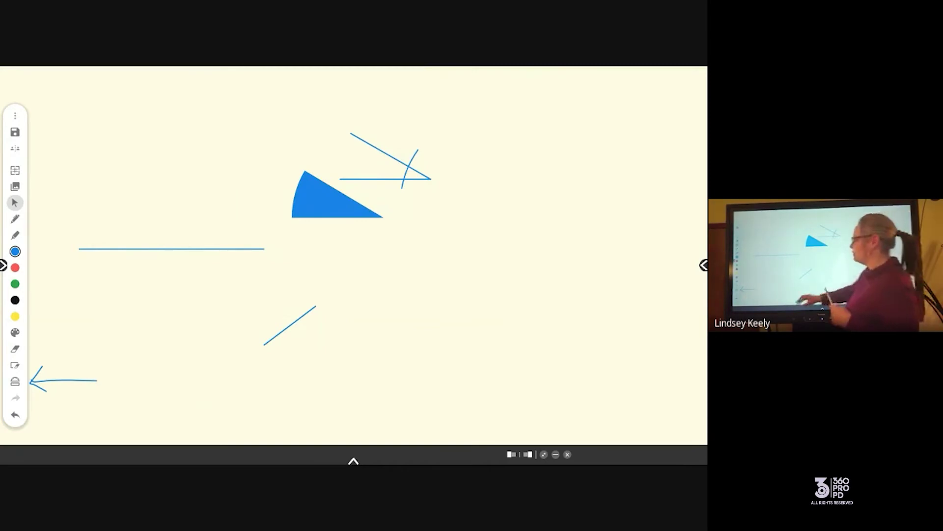
Step: Place the full-circle protractor in the empty area below the angle and draw a filled blue circle with it
click(14, 381)
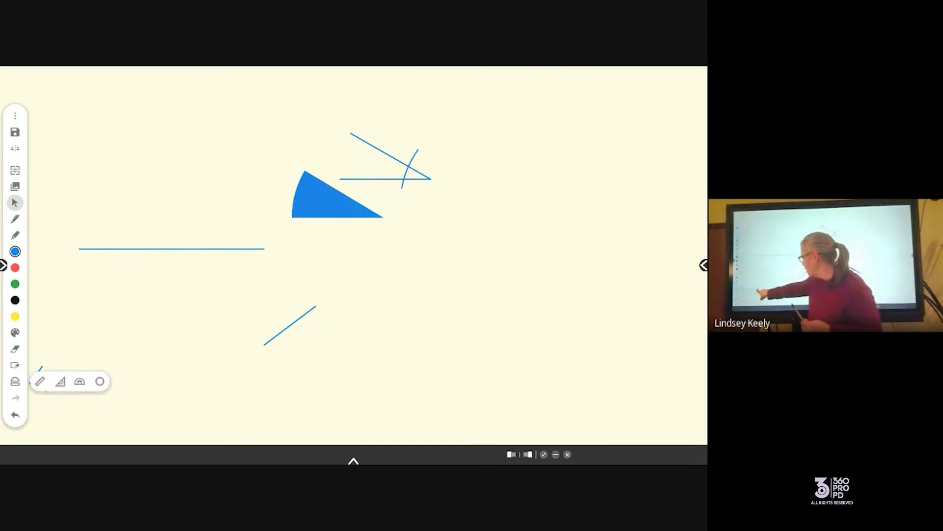
click(79, 382)
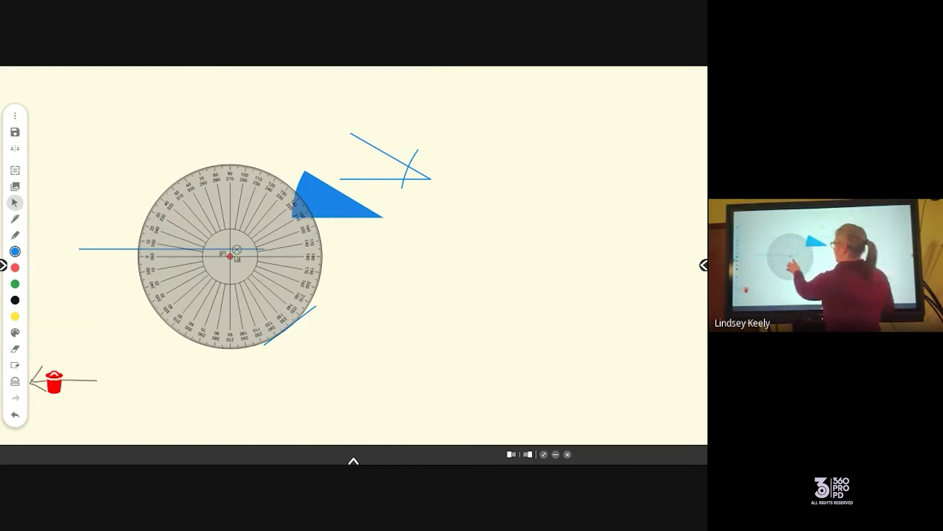
drag(230, 271, 497, 300)
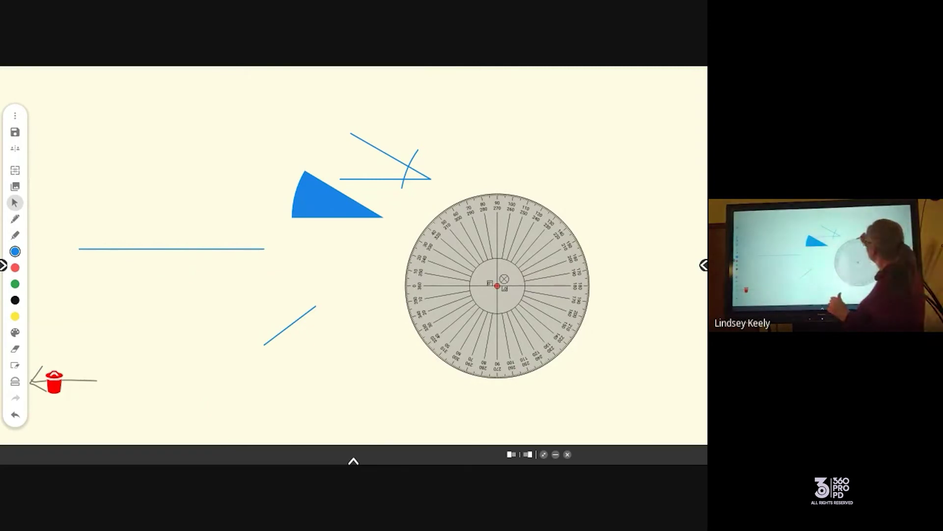
click(505, 279)
mouse_move(479, 301)
mouse_down()
mouse_move(562, 147)
mouse_move(511, 242)
mouse_up()
Step: In a blank area of the canvas, draw an angle of about 40° with two blue rays using the full-circle protractor's line mode
drag(196, 364, 200, 148)
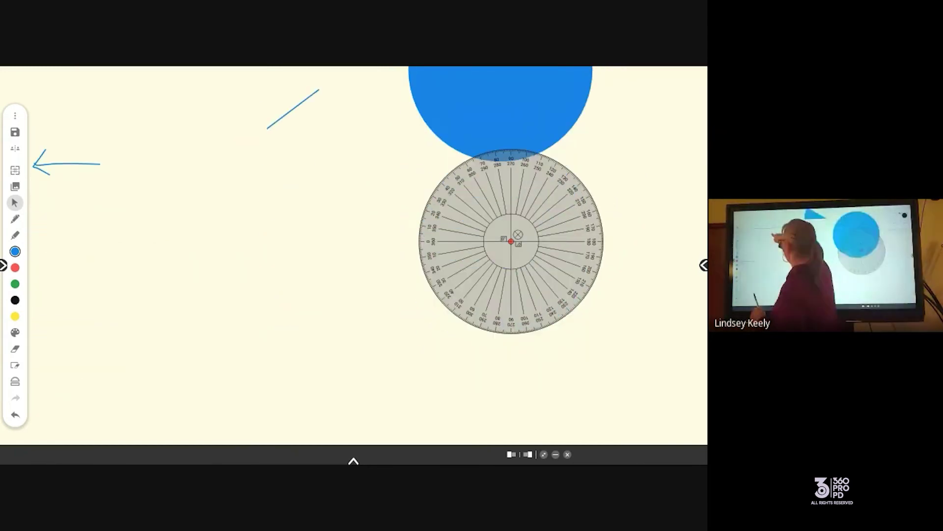
drag(339, 255, 327, 157)
drag(459, 264, 265, 280)
drag(316, 258, 214, 251)
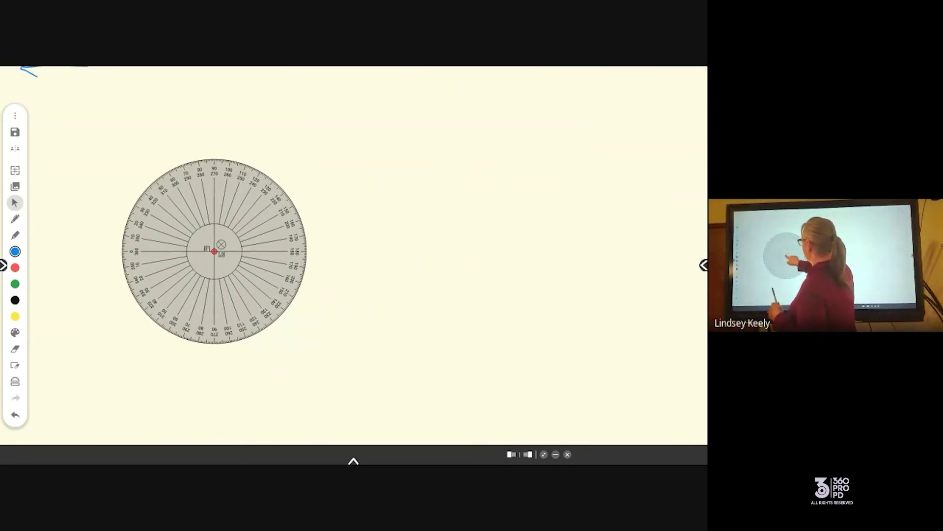
click(214, 251)
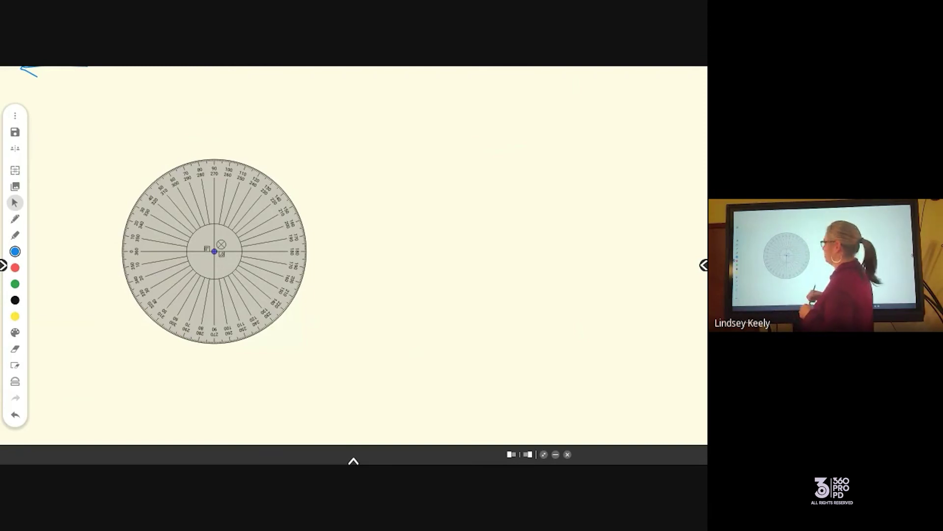
click(124, 250)
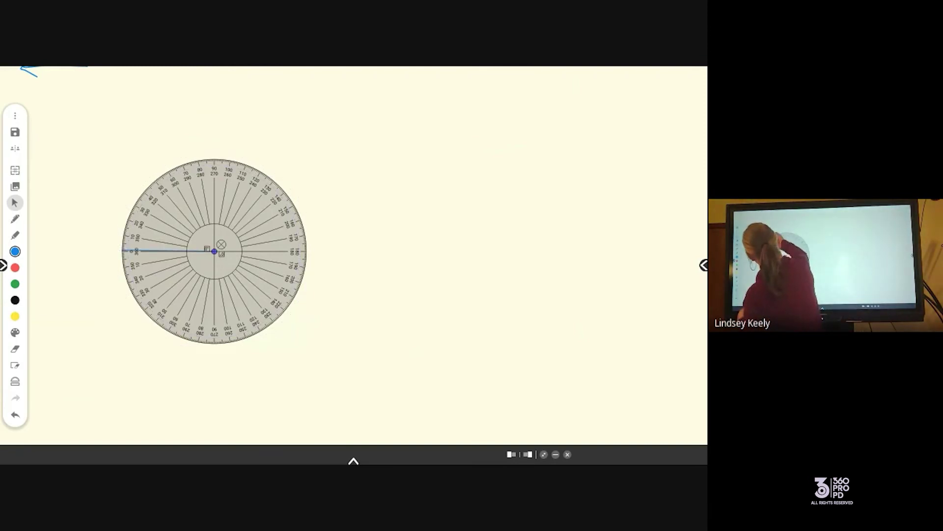
click(144, 194)
Step: Draw an arc across the rays of the 40° angle with the full-circle protractor and move the protractor clear of it
mouse_move(215, 251)
mouse_down()
mouse_move(383, 242)
mouse_move(368, 255)
mouse_move(278, 271)
mouse_up()
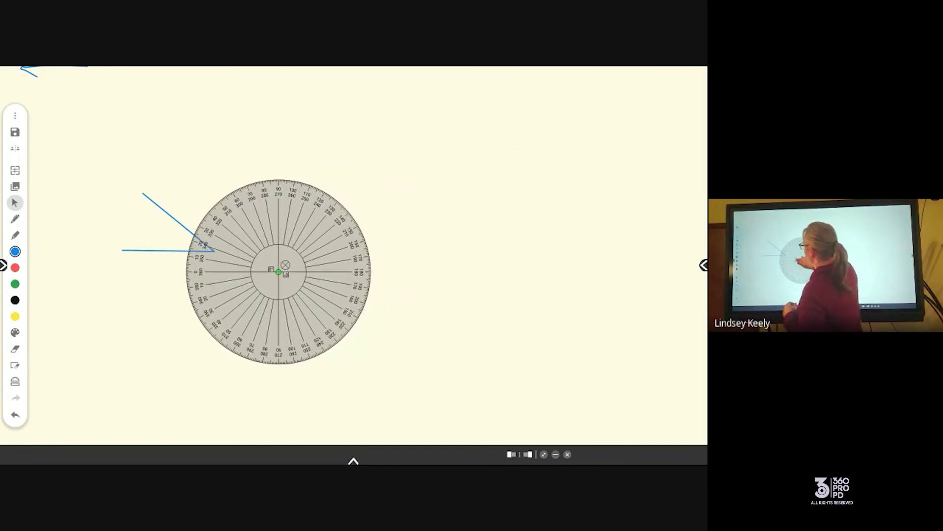
drag(186, 264, 207, 215)
drag(278, 271, 340, 290)
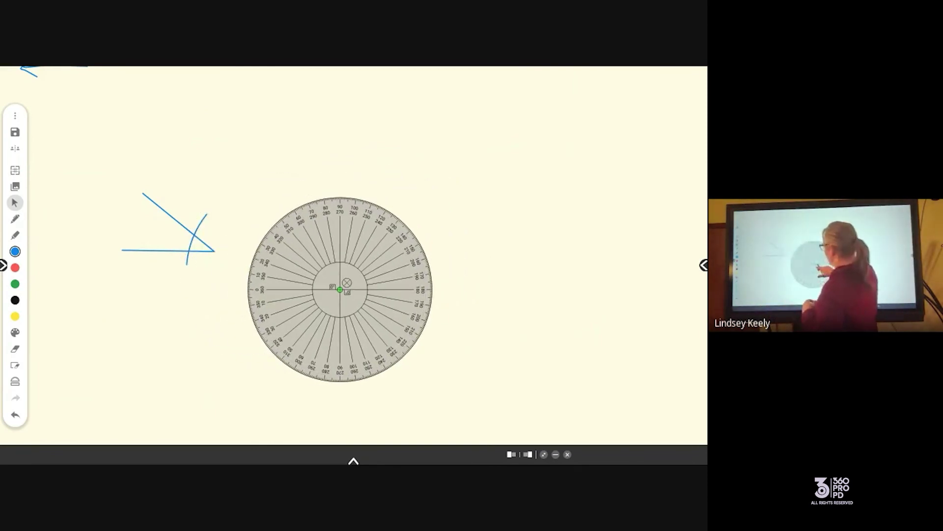